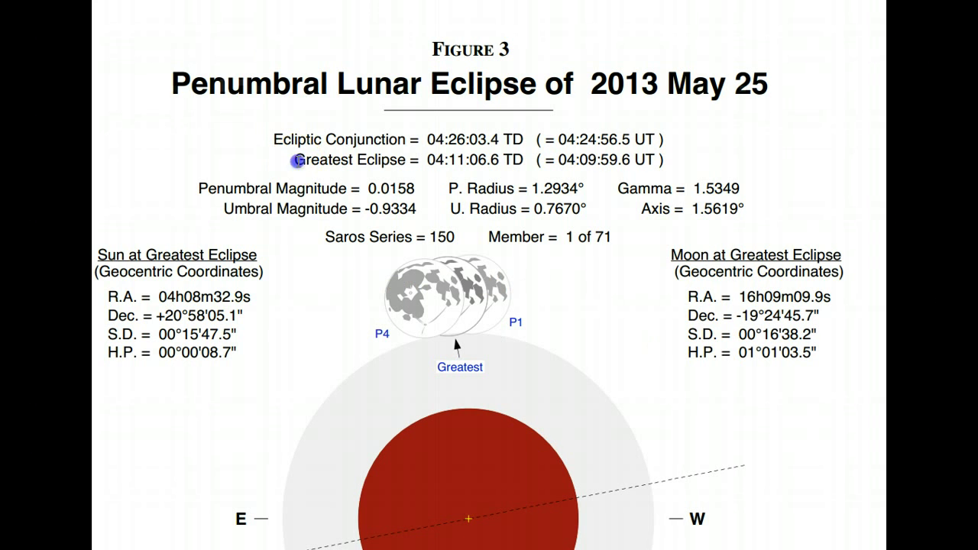
Enter 04:09 with zone UTC, showing 11:09 PM local time on the previous day.
left_click_drag(295, 160, 666, 159)
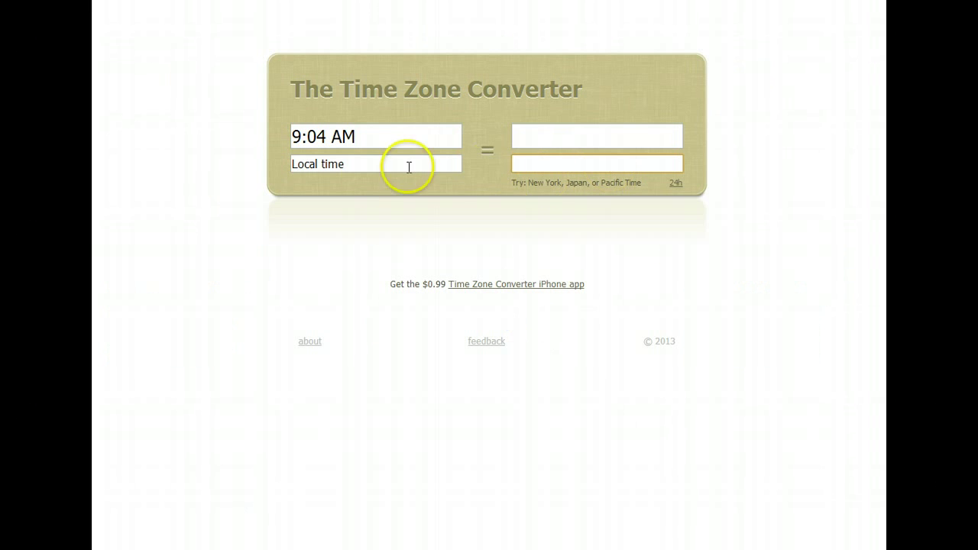
left_click(545, 131)
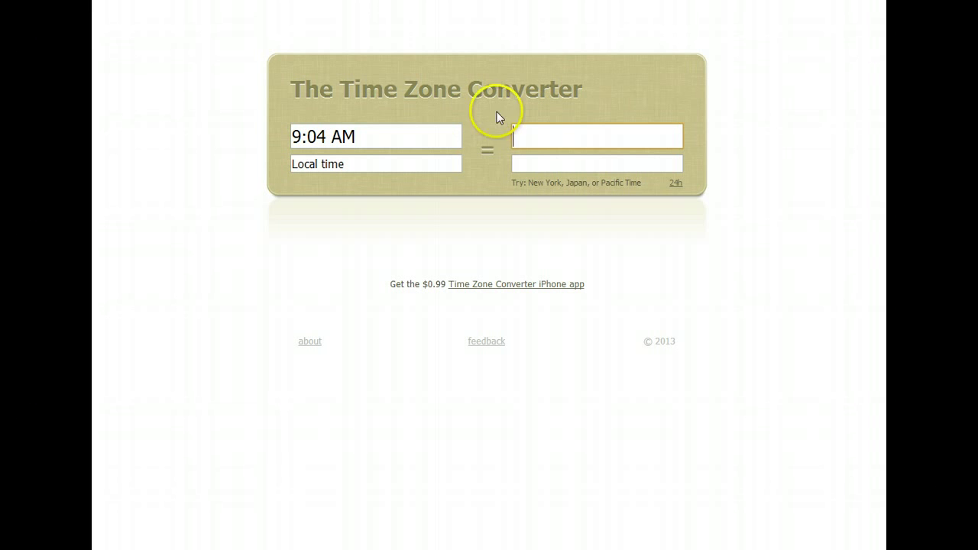
left_click(541, 165)
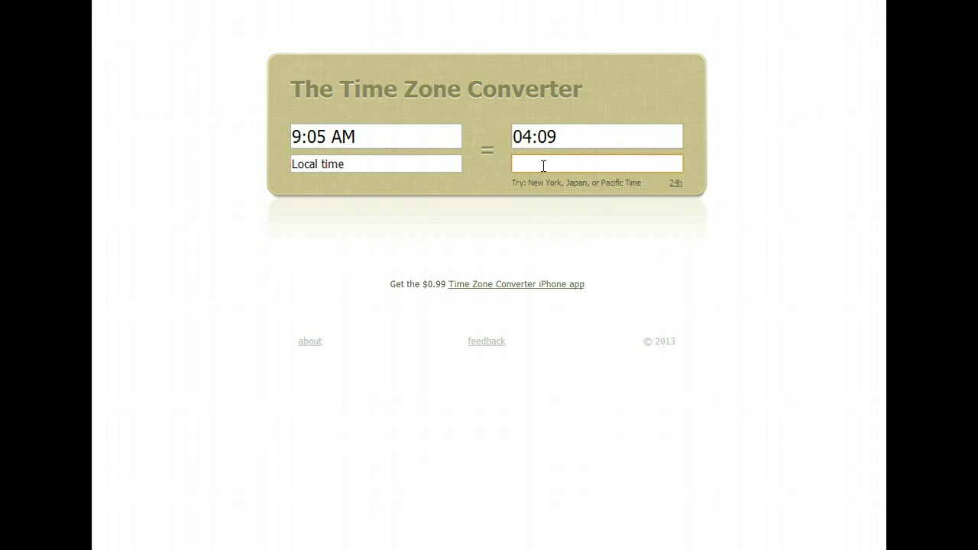
type("ut")
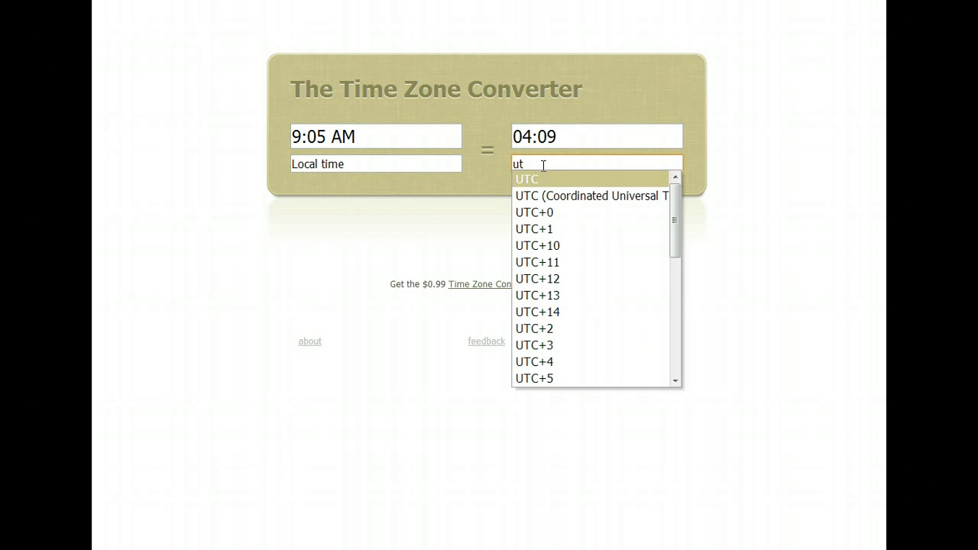
left_click(617, 196)
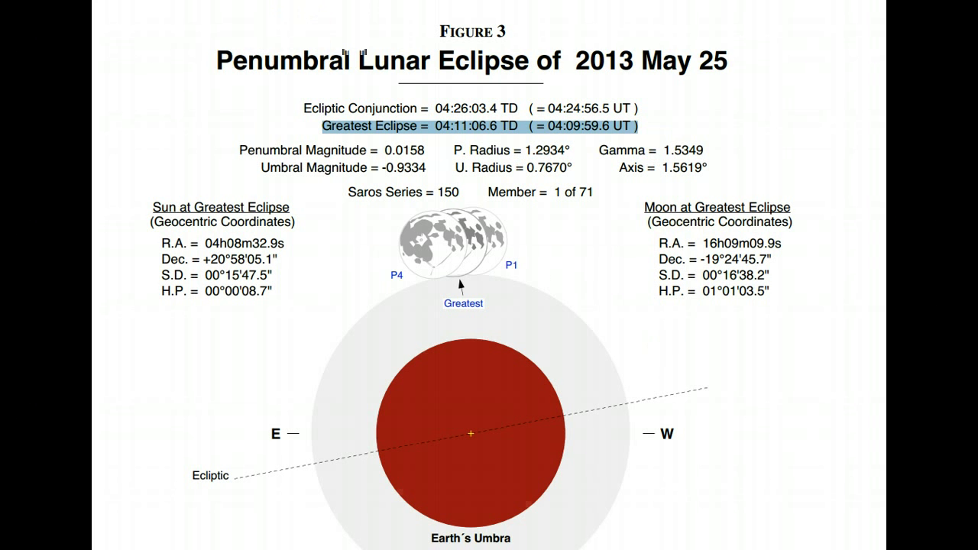
Highlight 'May 25' in the Figure 3 title of the eclipse PDF.
left_click_drag(641, 61, 731, 62)
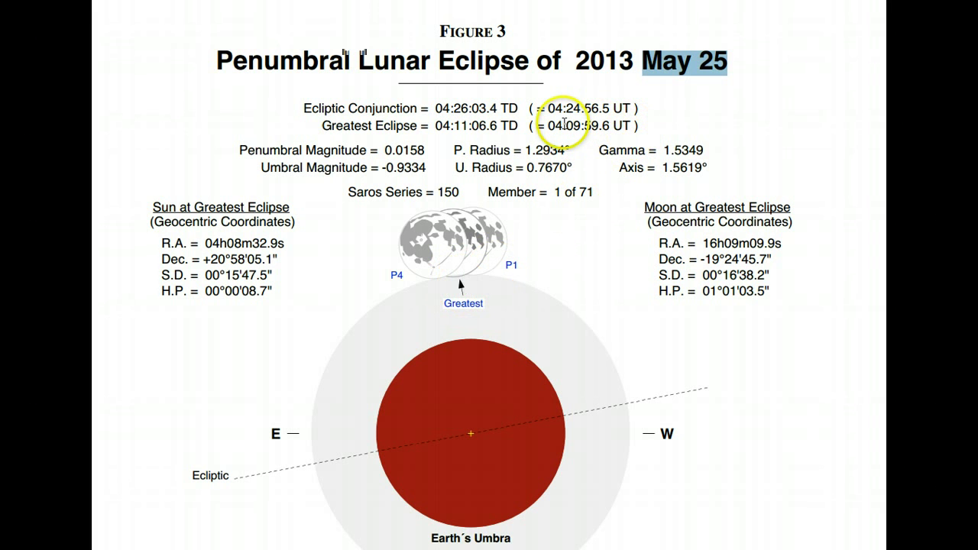
scroll(562, 124, "up", 1)
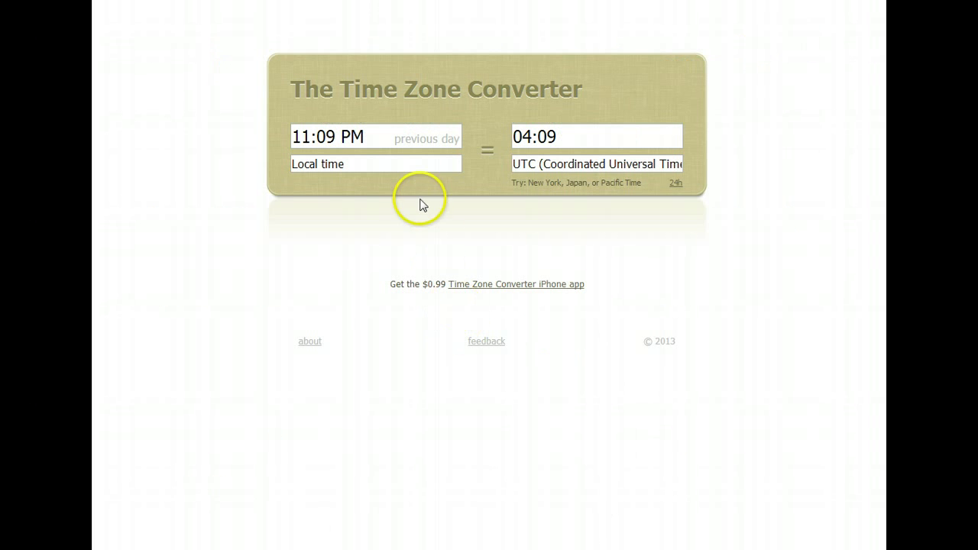
Set Houston as the local city, showing 04:09 UTC as 11:09 PM the previous day.
left_click(352, 164)
type("Hou")
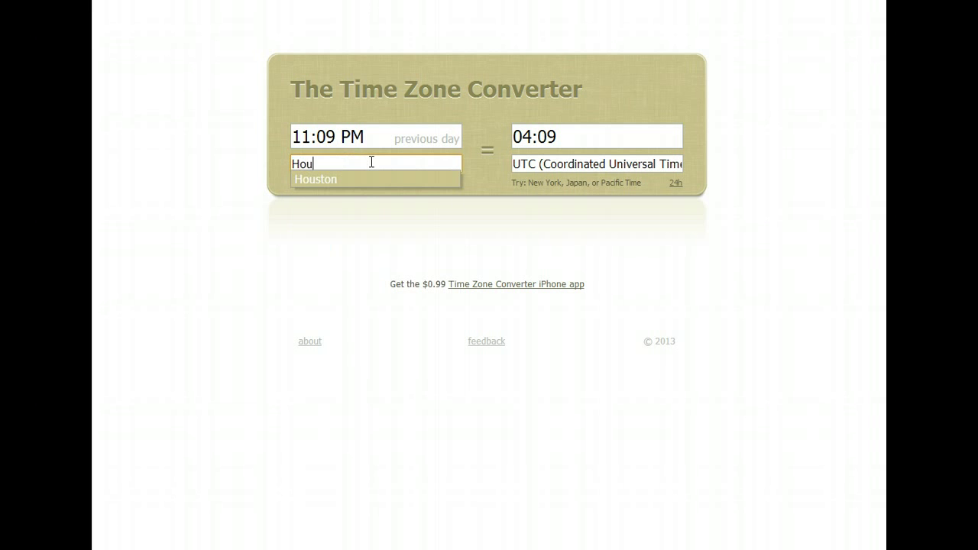
left_click(356, 179)
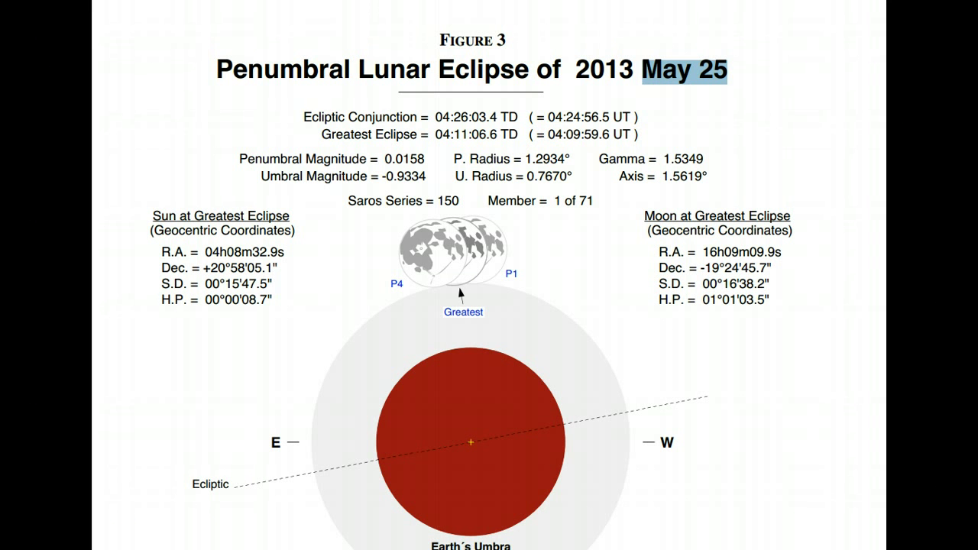
Find the Eclipse Contacts list and highlight the P1 time 03:53:11 UT.
scroll(471, 286, "down", 3)
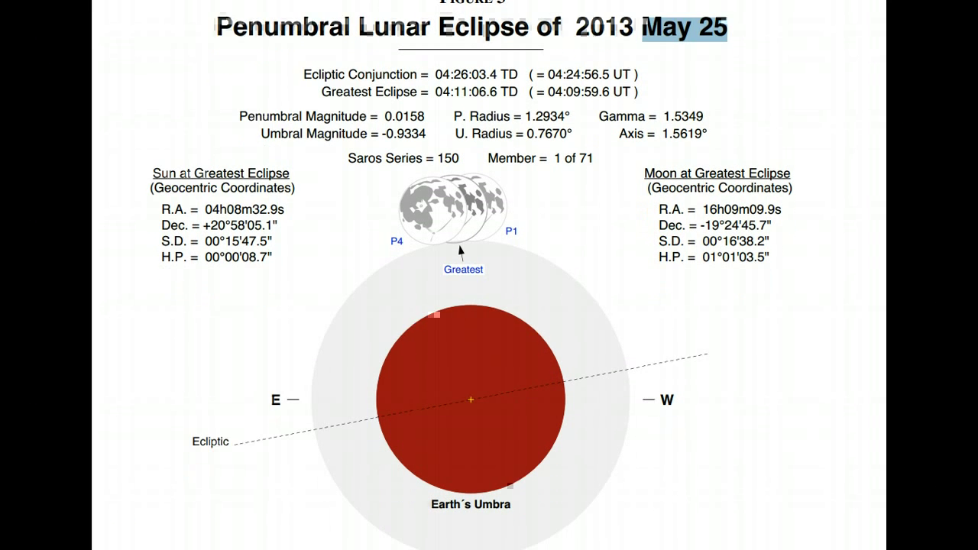
scroll(471, 286, "down", 8)
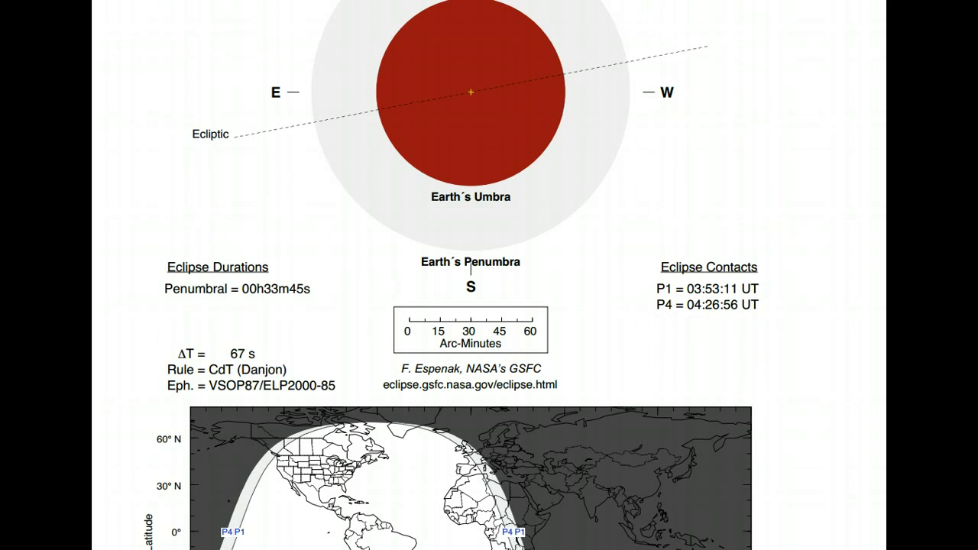
scroll(471, 286, "up", 2)
scroll(472, 286, "up", 3)
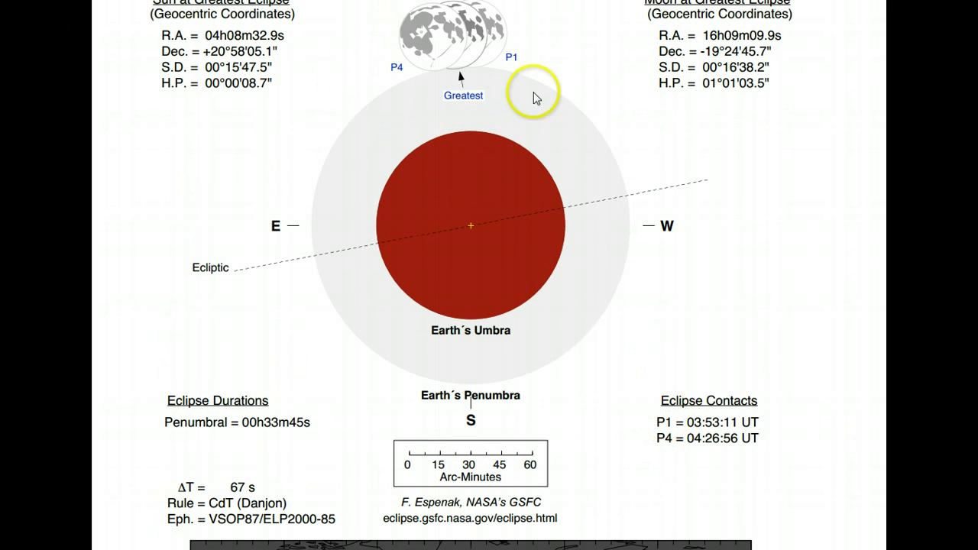
scroll(754, 130, "up", 1)
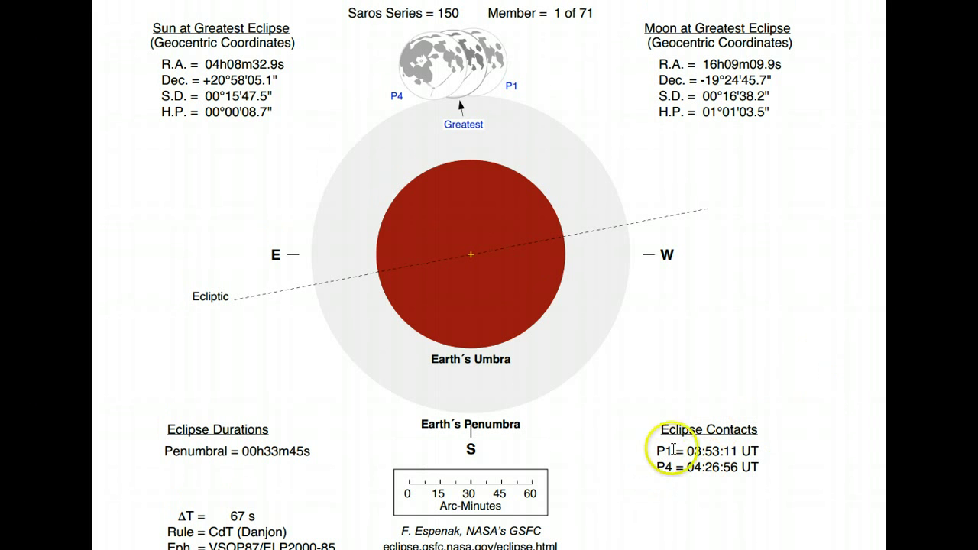
left_click_drag(685, 451, 736, 451)
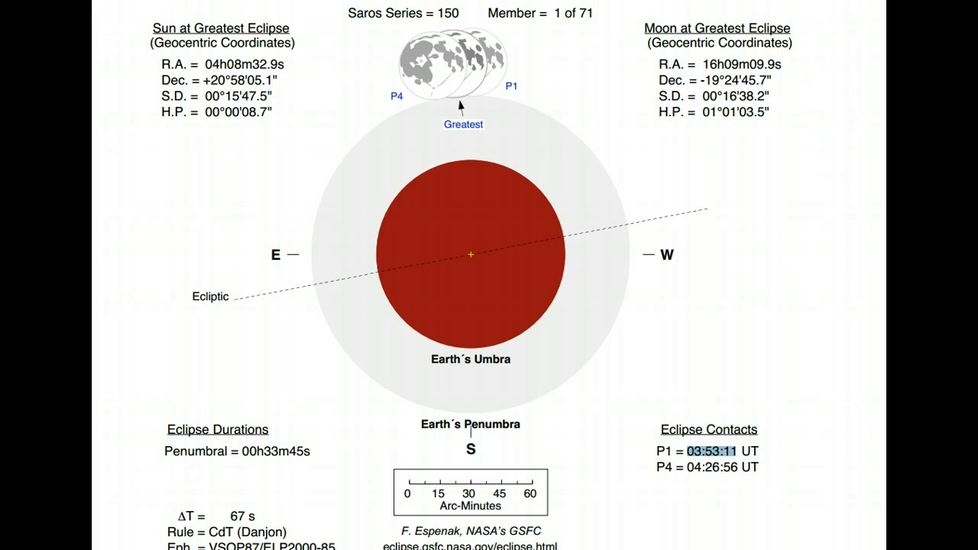
Change the UTC time to 03:53, fixing a mistyped 03:51, giving 10:53 PM in Houston.
key("ctrl+Tab")
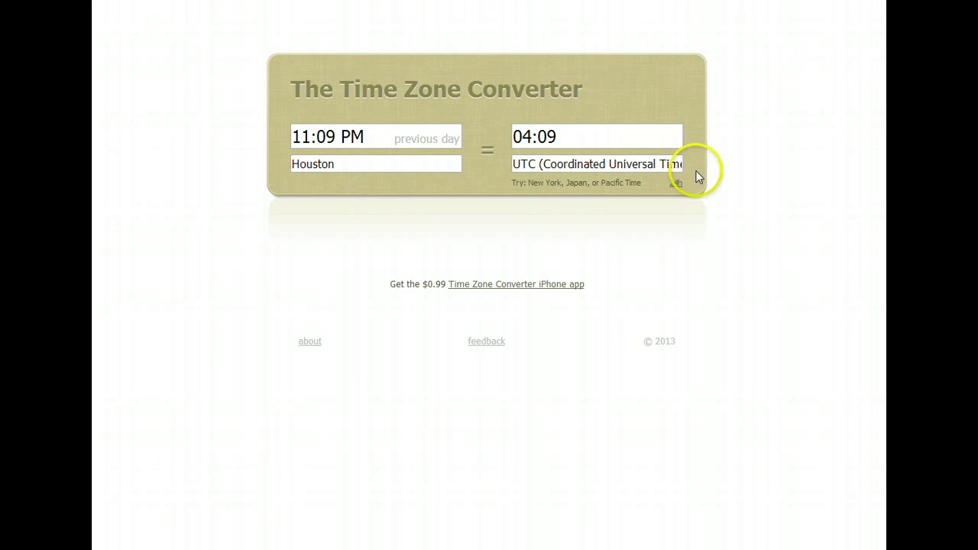
left_click(573, 133)
type("0")
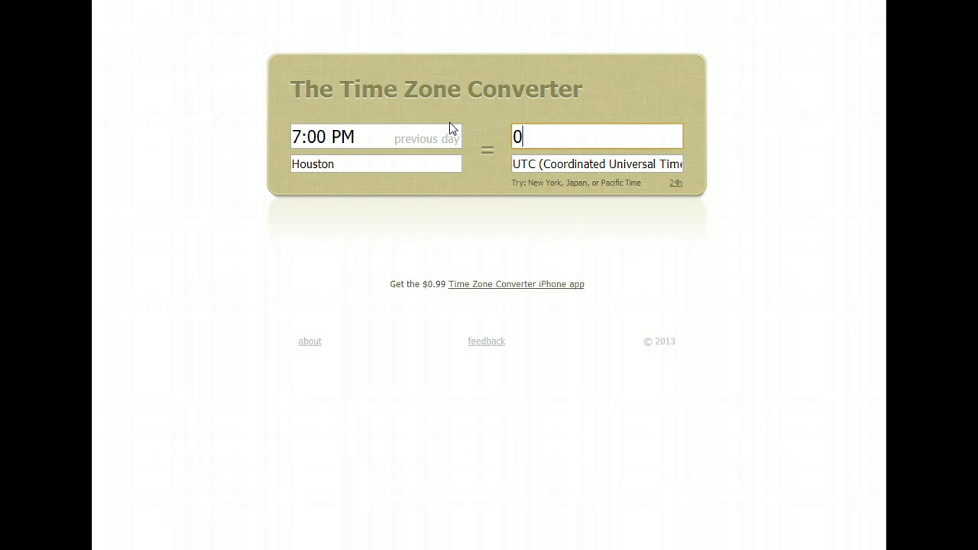
type("3:51")
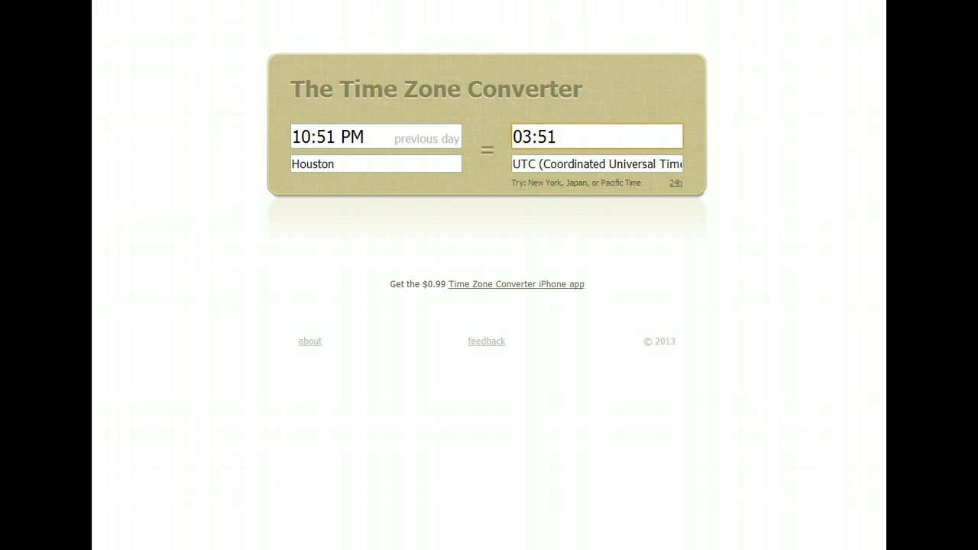
key("ctrl+Tab")
key("ctrl+Tab")
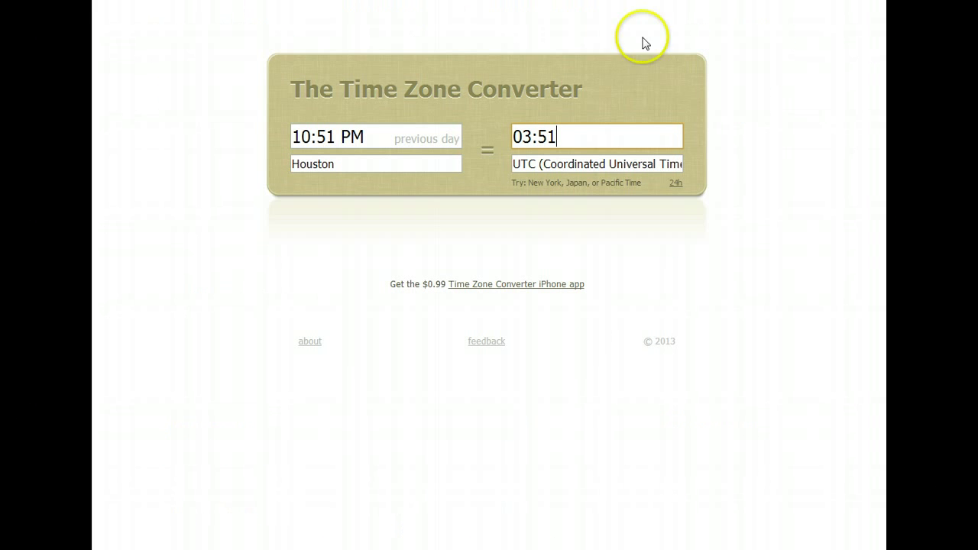
key("BackSpace")
type("3")
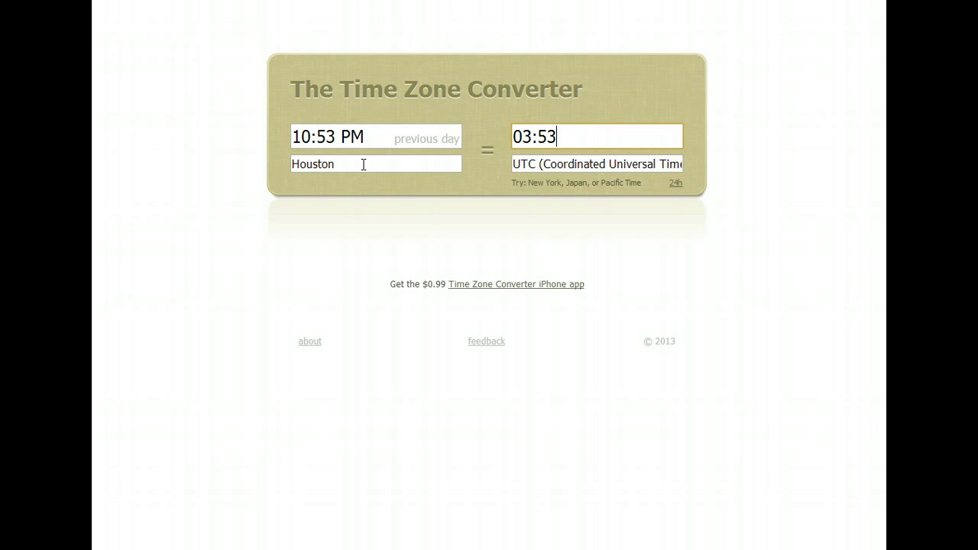
Replace Houston with Mexico City as the local time zone.
left_click_drag(340, 161, 262, 161)
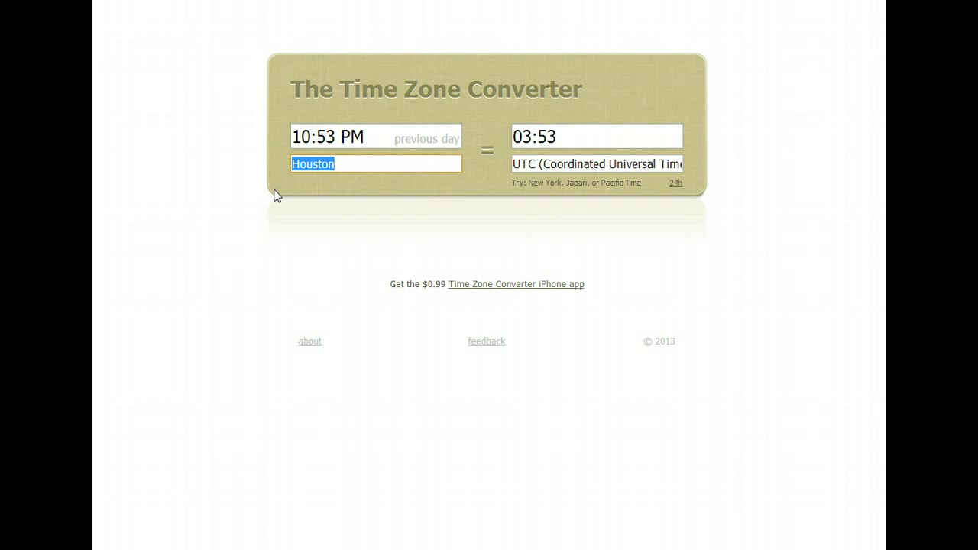
type("Mexic")
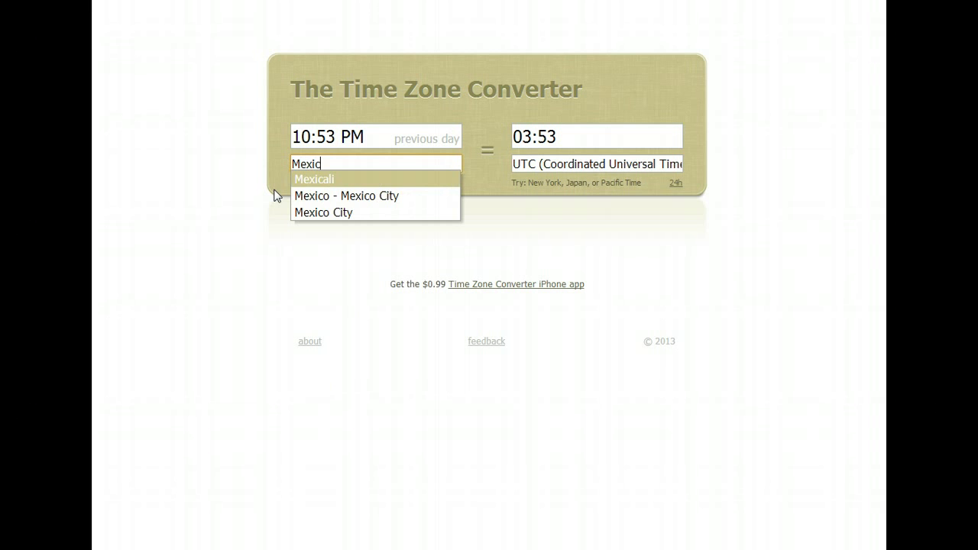
left_click(349, 196)
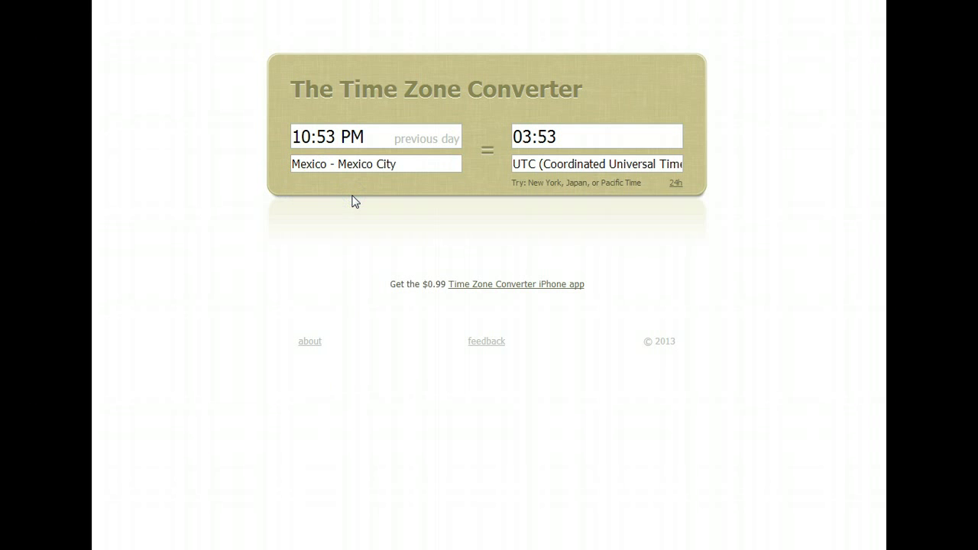
Switch the local city to Canada - Montreal, showing 11:53 PM the previous day.
left_click_drag(412, 163, 257, 168)
type("Canada")
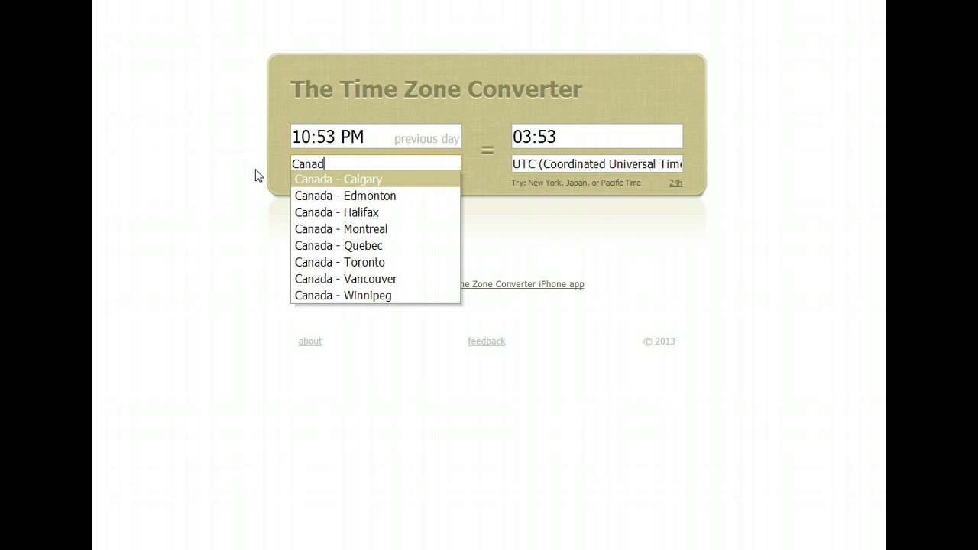
left_click(300, 230)
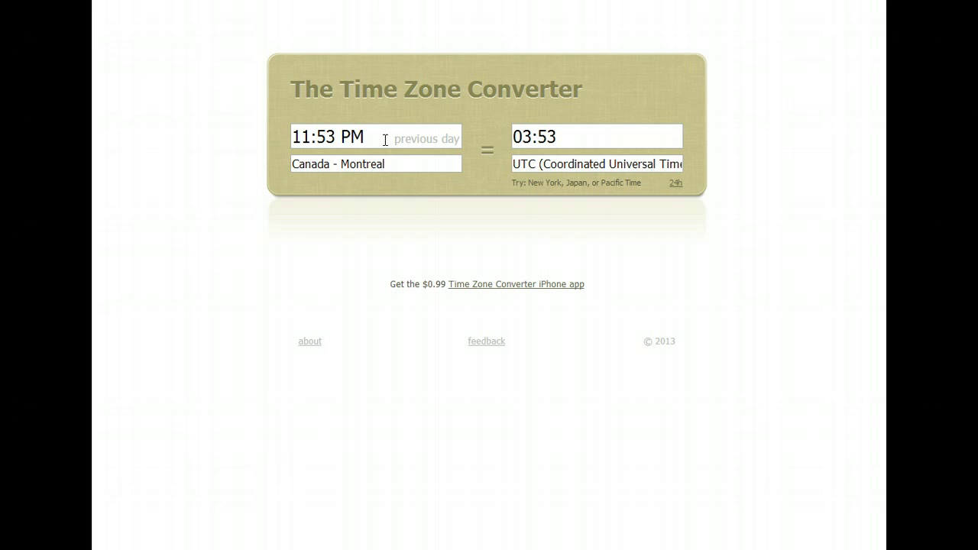
left_click_drag(393, 166, 286, 167)
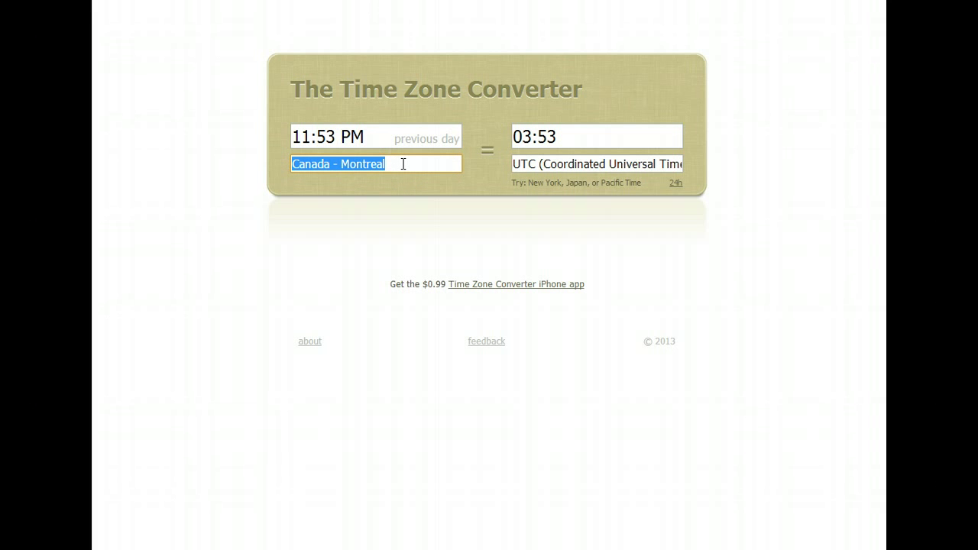
Show 03:53 UTC for San Salvador, then Venezuela, ending at 11:23 PM the previous day.
type("S")
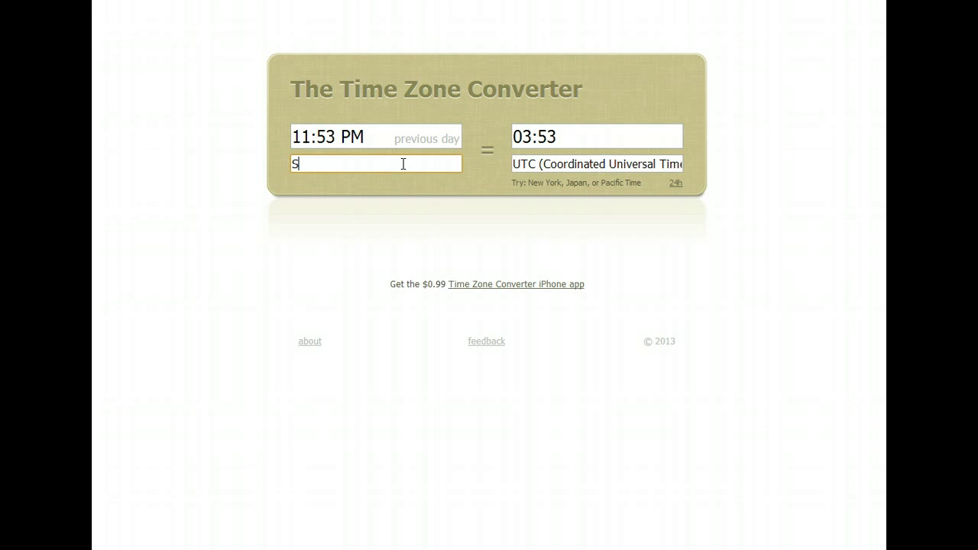
type("an SA")
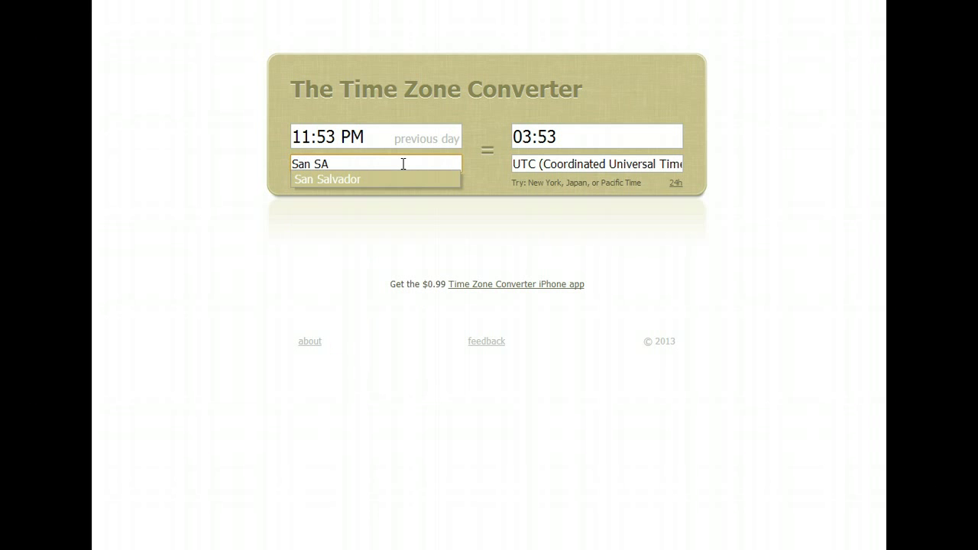
left_click(374, 180)
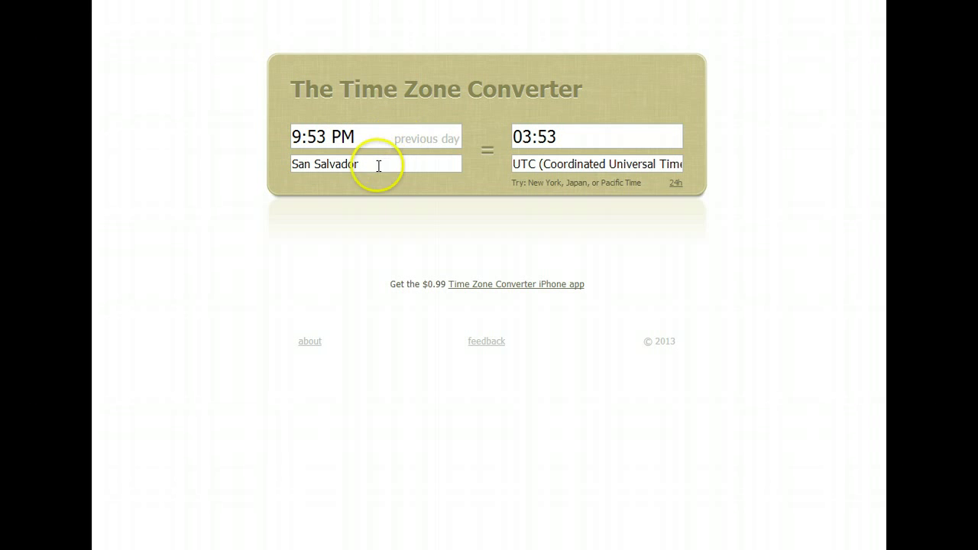
left_click_drag(362, 164, 257, 175)
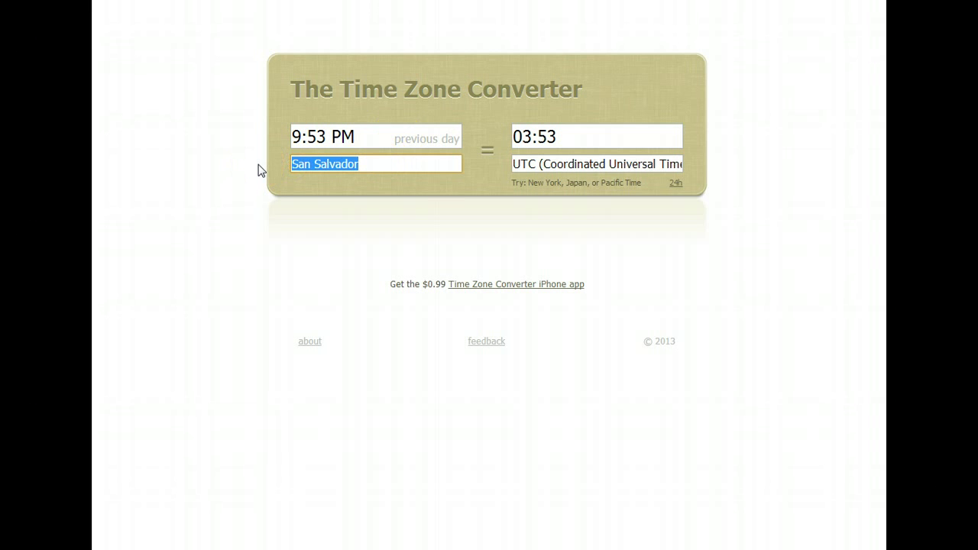
type("Venezu")
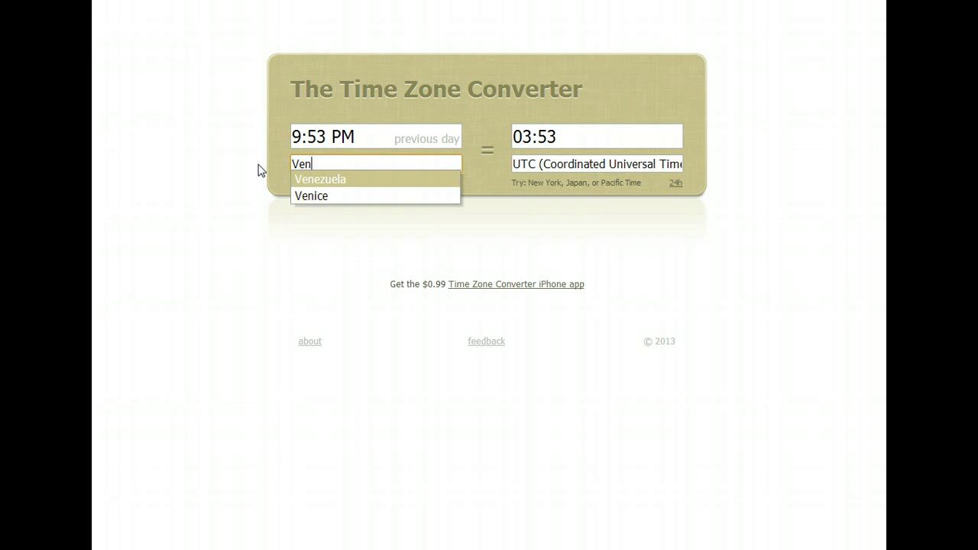
left_click(321, 183)
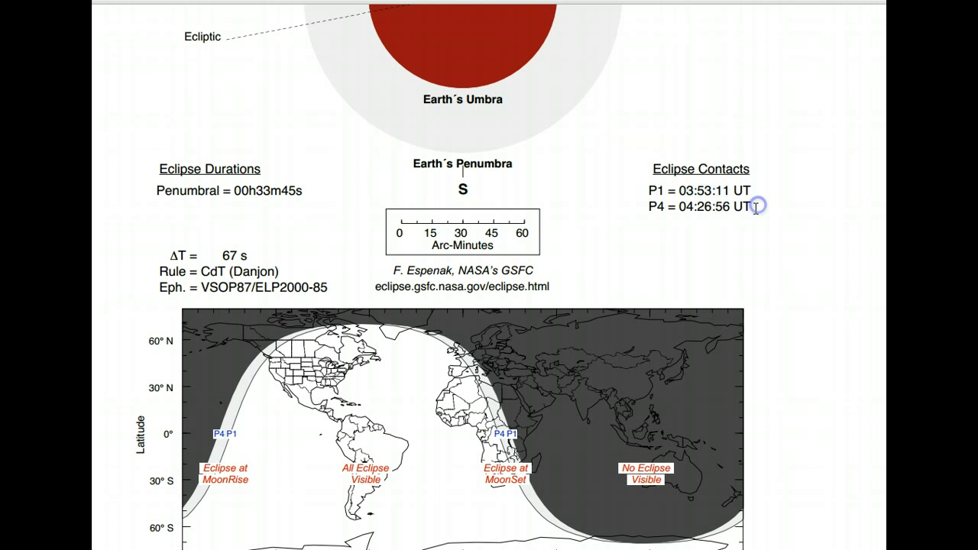
Highlight the P4 = 04:26:56 UT line under Eclipse Contacts.
left_click_drag(756, 207, 658, 207)
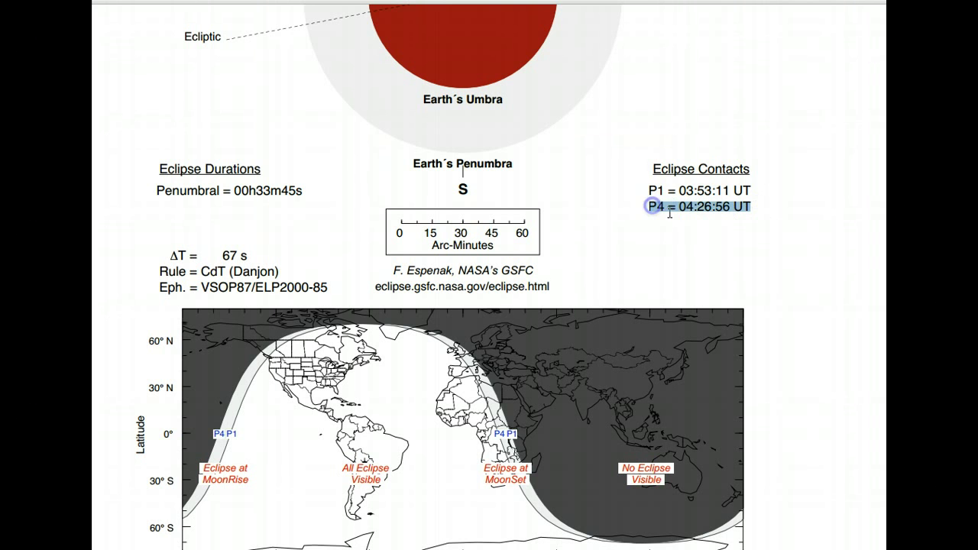
scroll(462, 275, "up", 5)
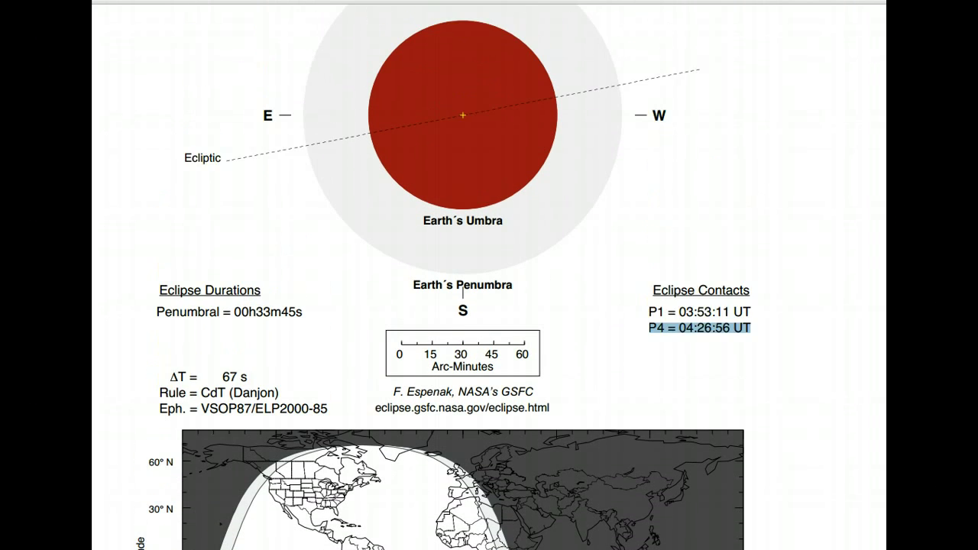
left_click_drag(740, 509, 654, 462)
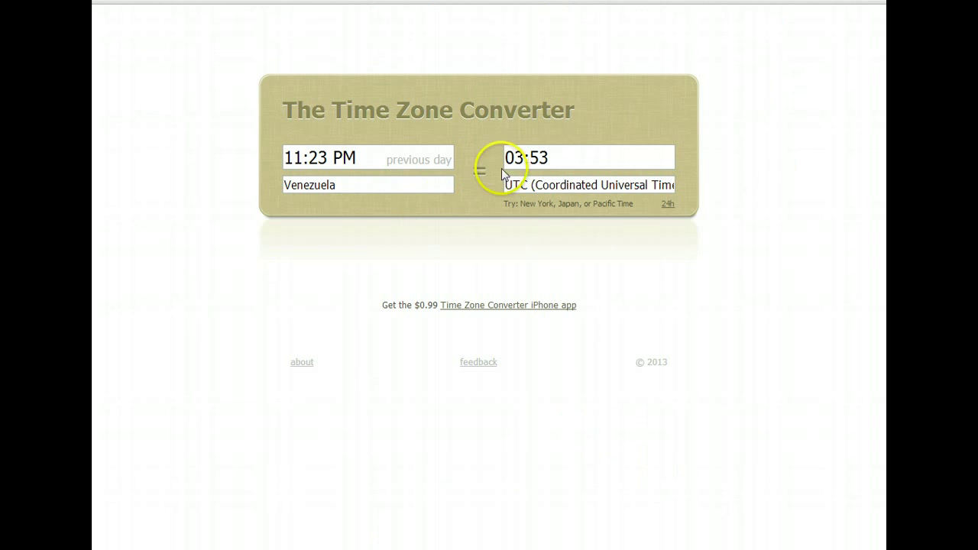
Enter 04:26 UTC and switch from Venezuela to Houston, giving 11:26 PM the previous day.
left_click(530, 163)
type("04:26")
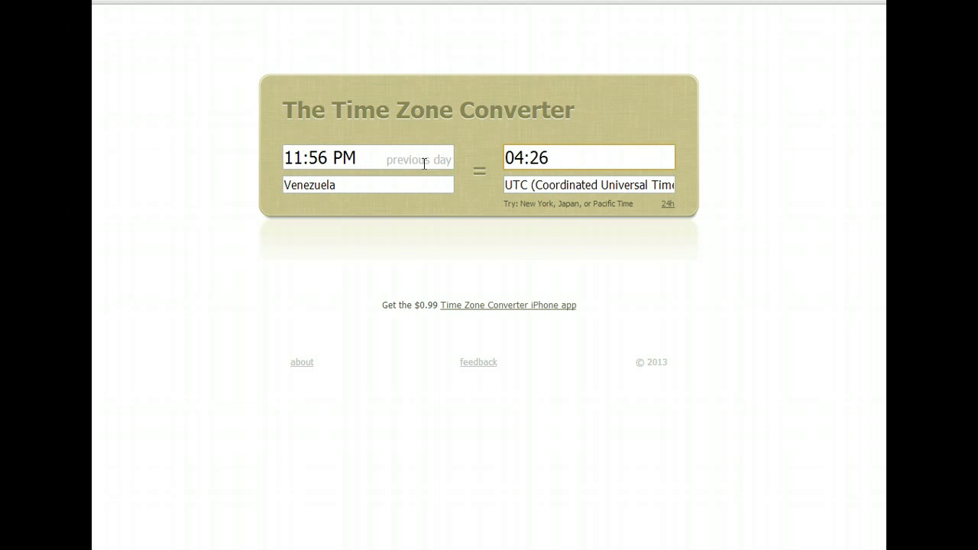
left_click(366, 182)
type("Hous")
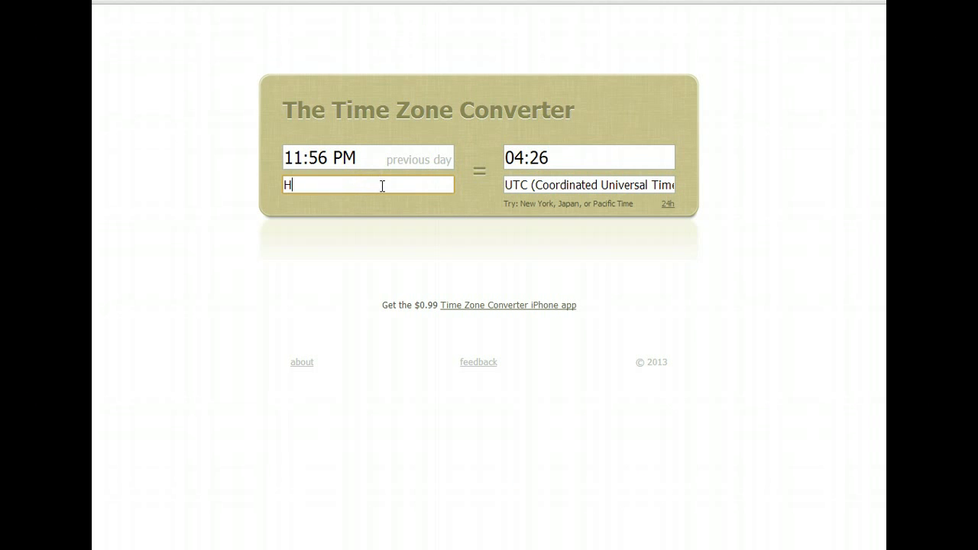
left_click(362, 200)
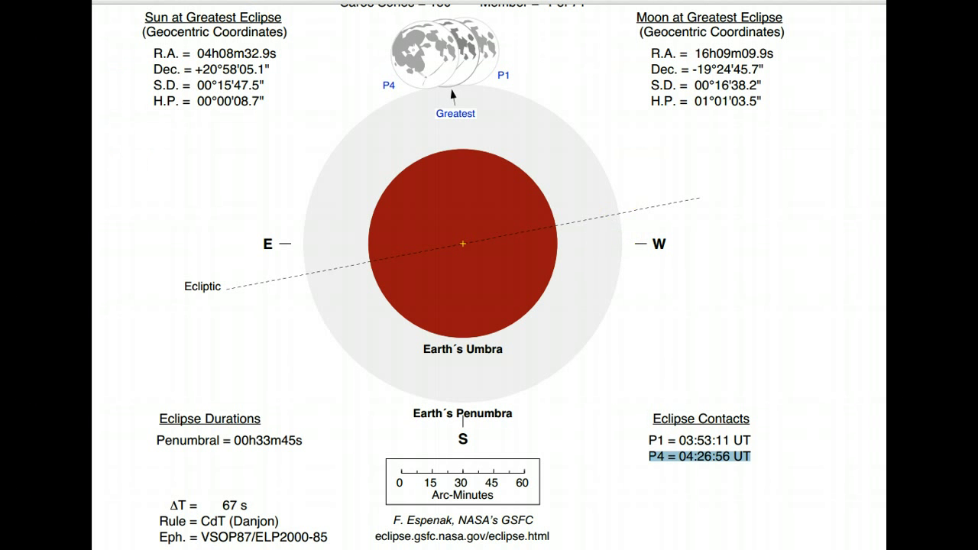
Clear the P4 highlight, then bring the world visibility map into view, zoomed in.
left_click(847, 430)
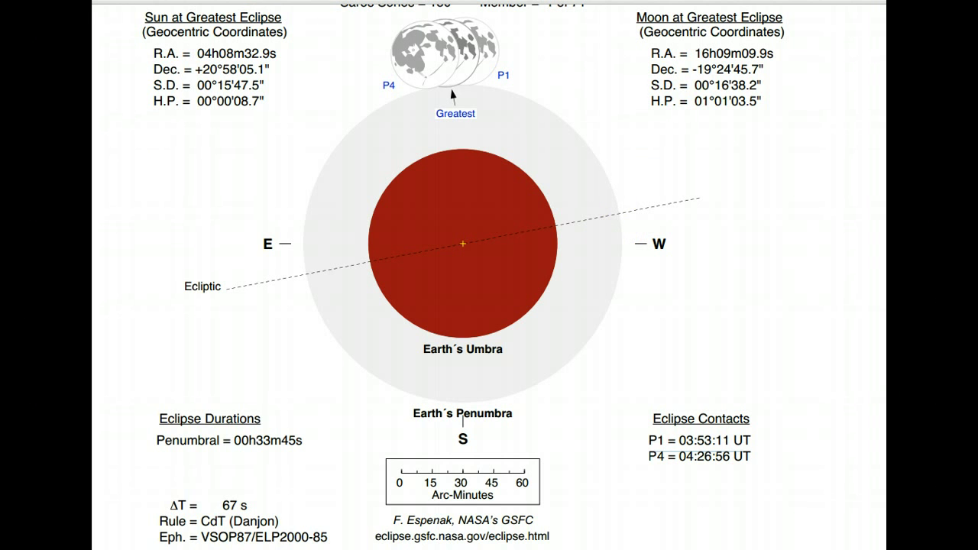
scroll(462, 275, "down", 5)
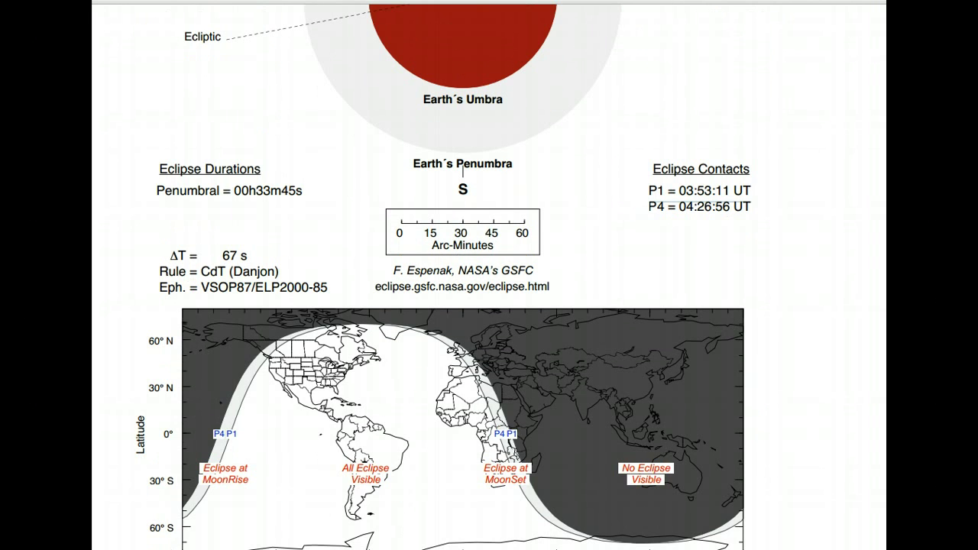
scroll(489, 275, "down", 3)
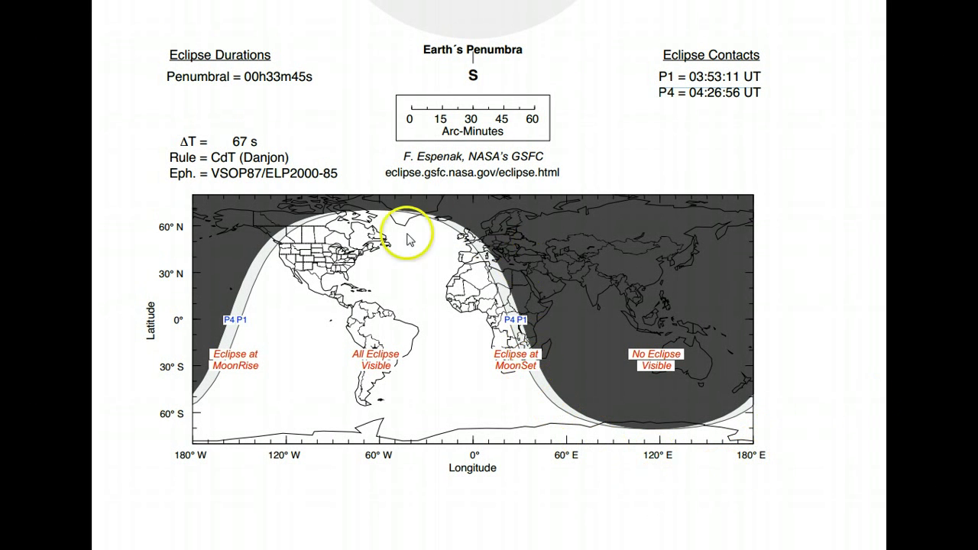
key("ctrl+plus")
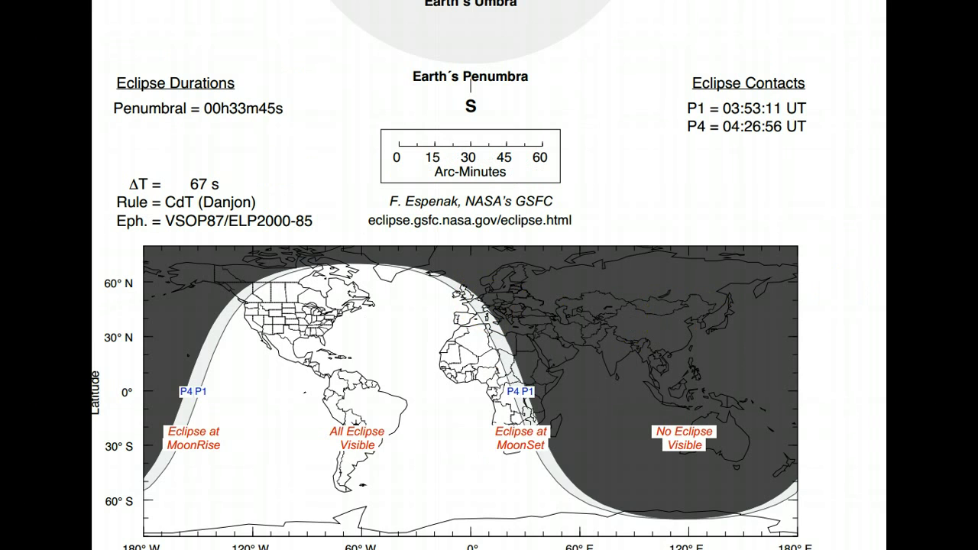
scroll(489, 305, "down", 3)
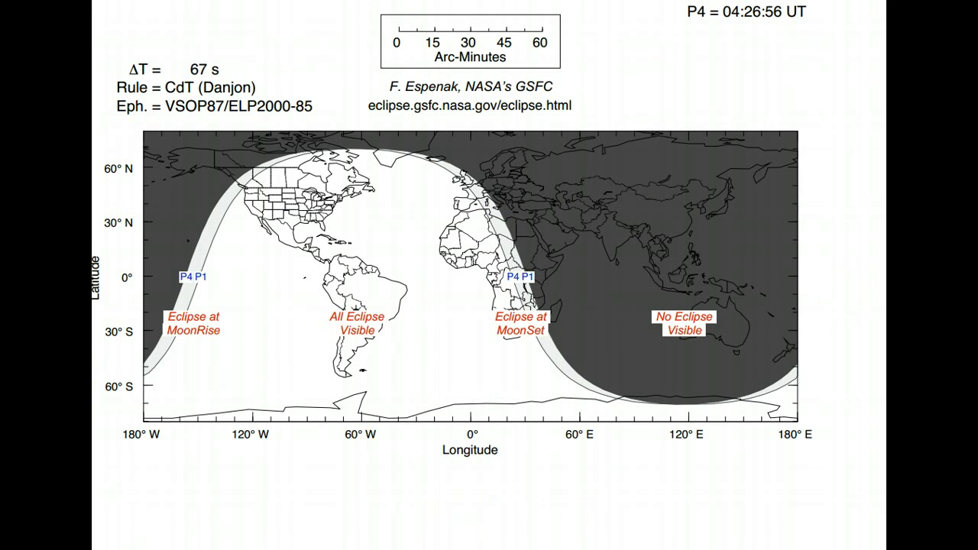
scroll(474, 278, "down", 5)
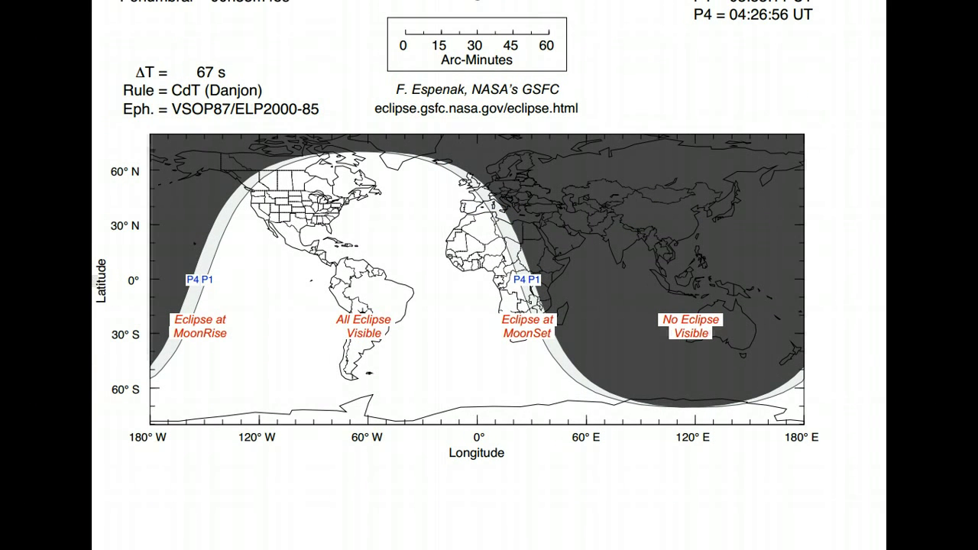